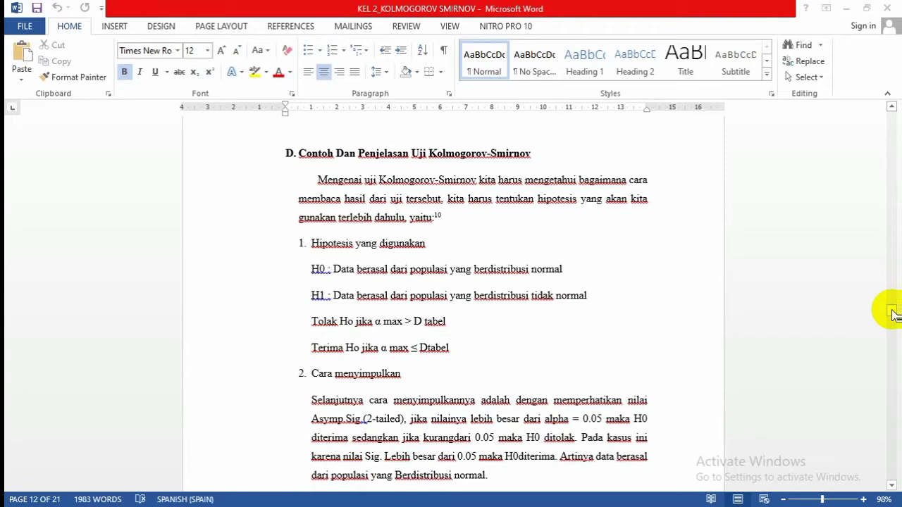
Review the Kolmogorov-Smirnov section of the Word document, from the hypotheses through the sample problem to the decision.
{"action": "left_click", "coordinate": [893, 315]}
{"action": "mouse_move", "coordinate": [892, 315]}
{"action": "left_mouse_down"}
{"action": "mouse_move", "coordinate": [892, 350]}
{"action": "mouse_move", "coordinate": [889, 320]}
{"action": "left_mouse_up"}
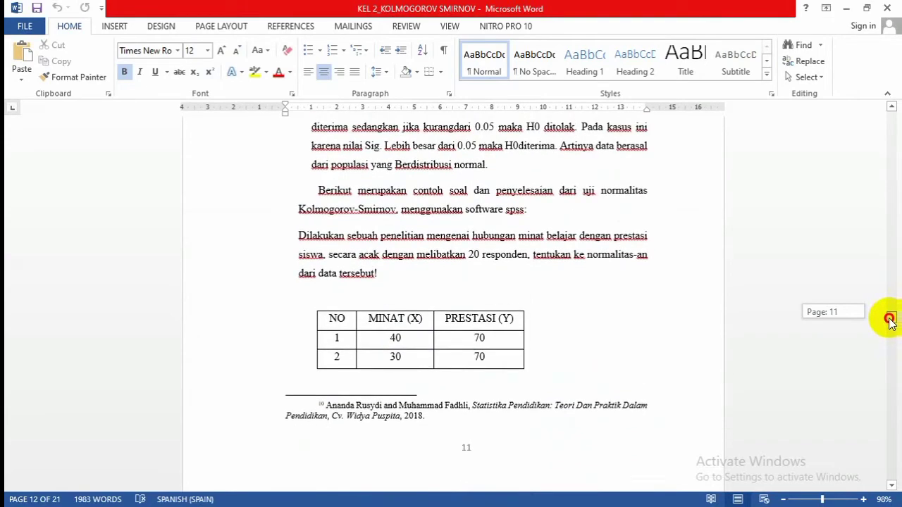
{"action": "left_click_drag", "start_coordinate": [890, 321], "coordinate": [891, 322]}
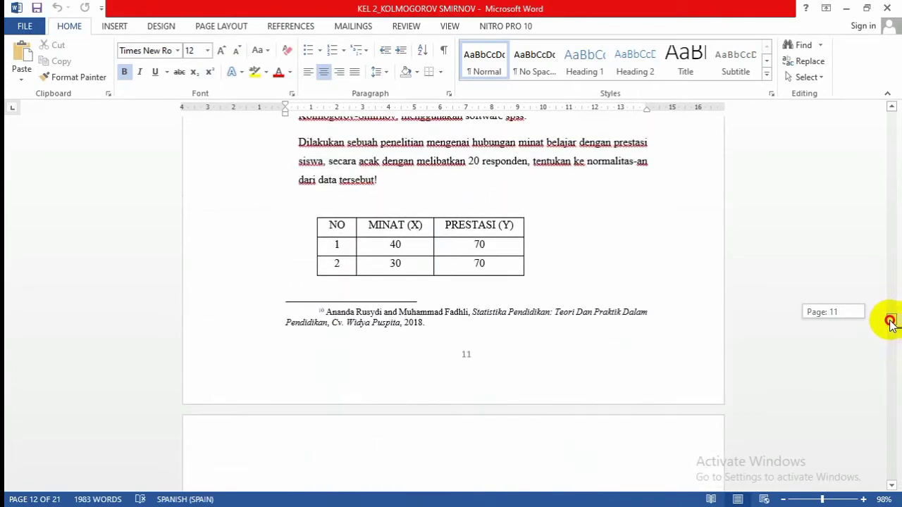
{"action": "left_click_drag", "start_coordinate": [890, 321], "coordinate": [892, 429]}
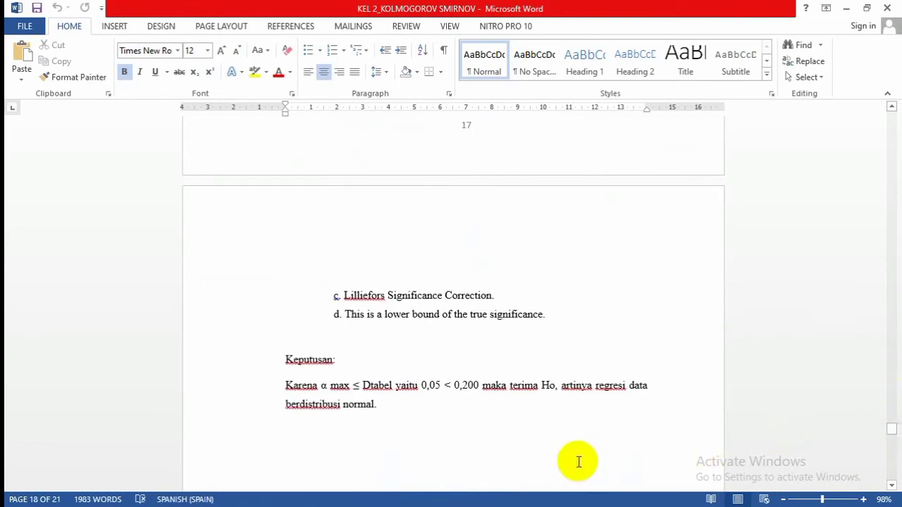
Switch to the Excel workbook "uji normalitas" and copy the two data columns in B2:C21.
{"action": "left_click", "coordinate": [501, 451]}
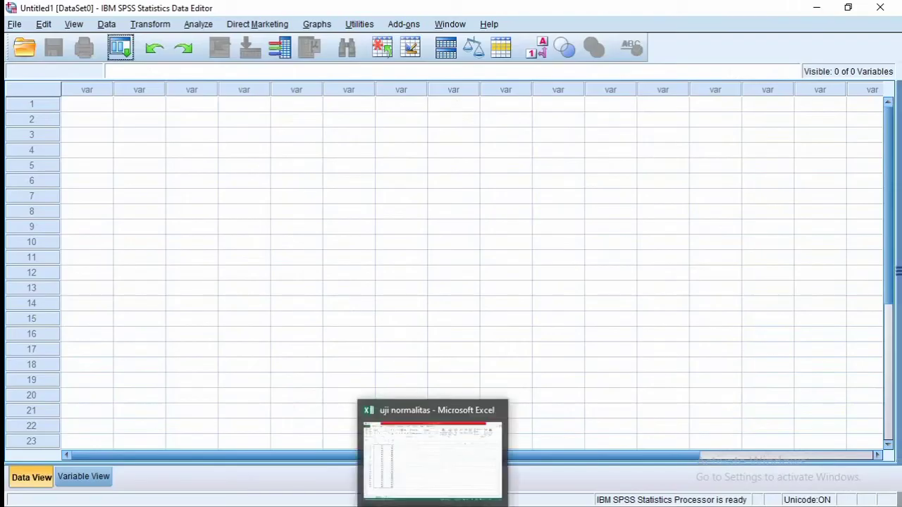
{"action": "left_click", "coordinate": [433, 504]}
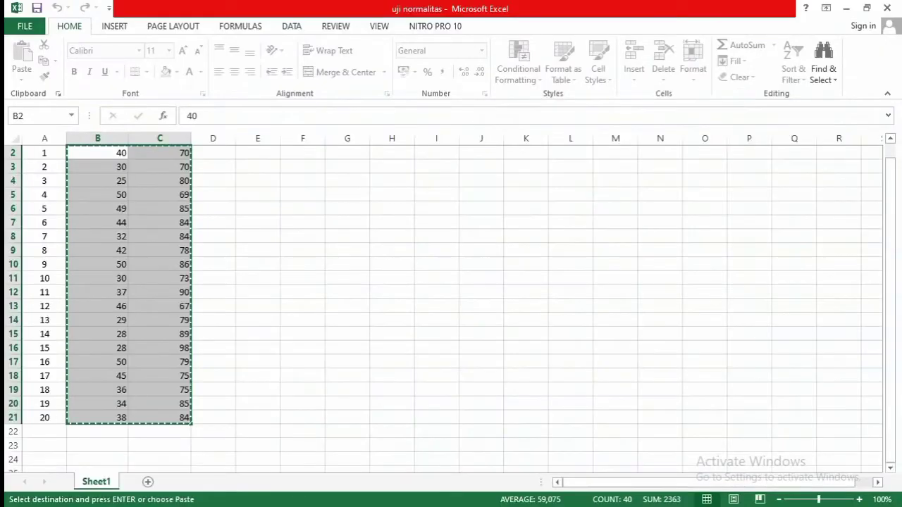
{"action": "left_click", "coordinate": [284, 342]}
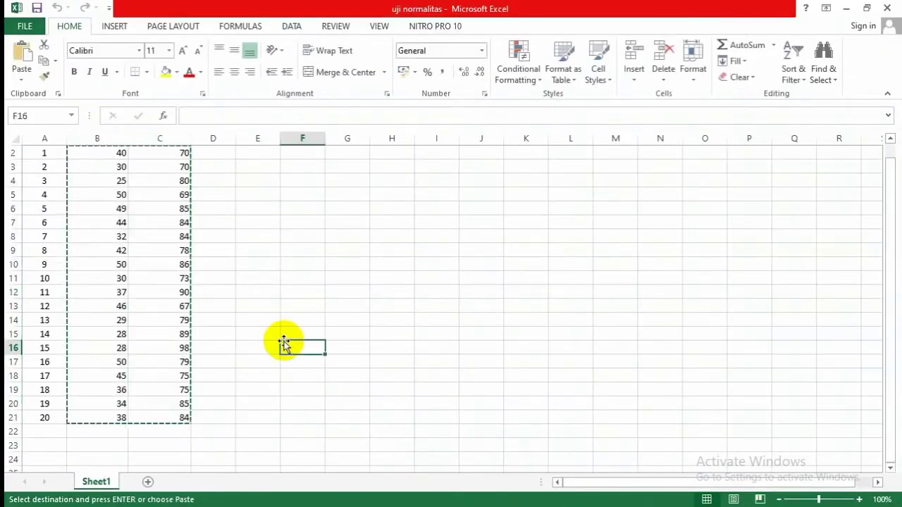
{"action": "left_click", "coordinate": [239, 212]}
{"action": "left_click_drag", "start_coordinate": [120, 154], "coordinate": [177, 419]}
{"action": "right_click", "coordinate": [177, 419]}
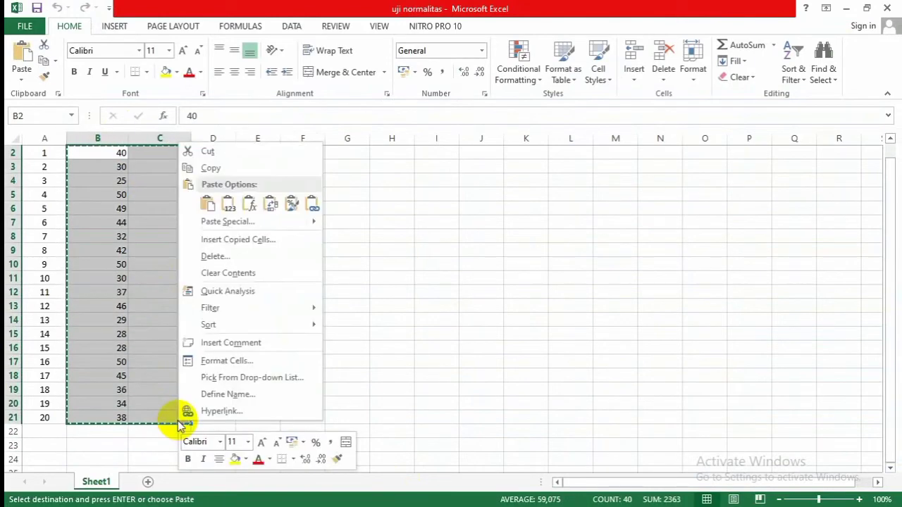
{"action": "left_click", "coordinate": [246, 169]}
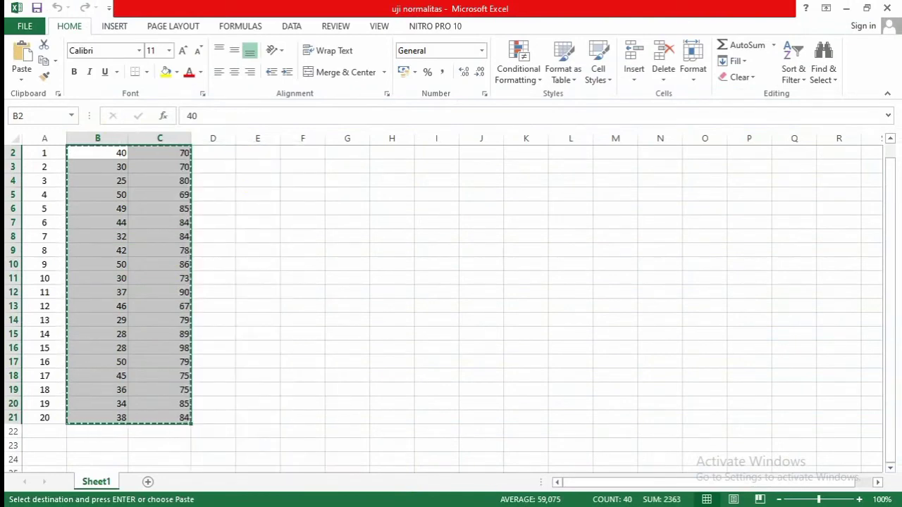
Switch to the SPSS Data Editor and paste the copied data starting at the first row of the first column.
{"action": "key", "text": "alt+Tab"}
{"action": "left_click", "coordinate": [80, 104]}
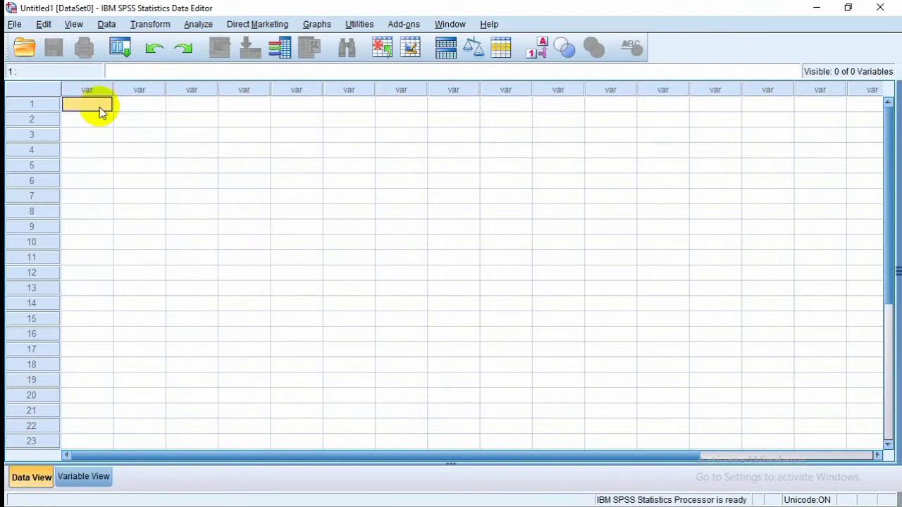
{"action": "key", "text": "ctrl+v"}
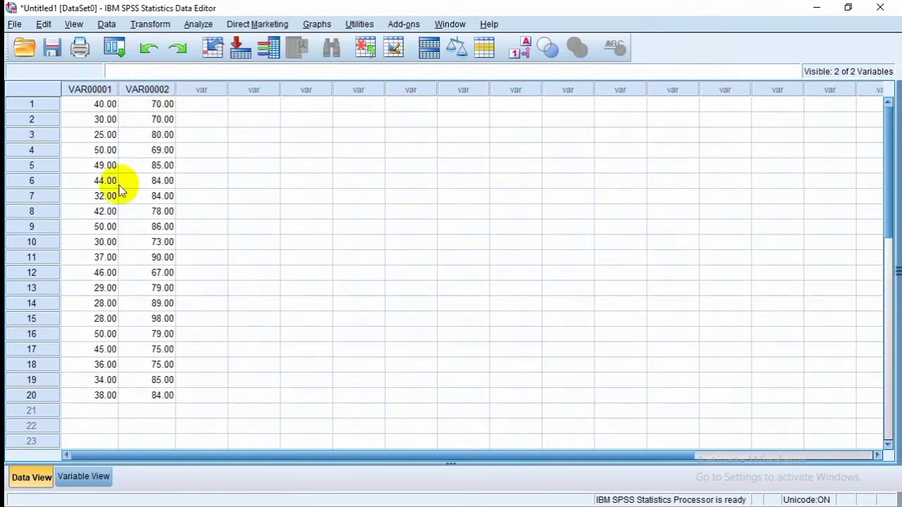
Rename the first variable X and the second variable Y.
{"action": "left_click", "coordinate": [85, 477]}
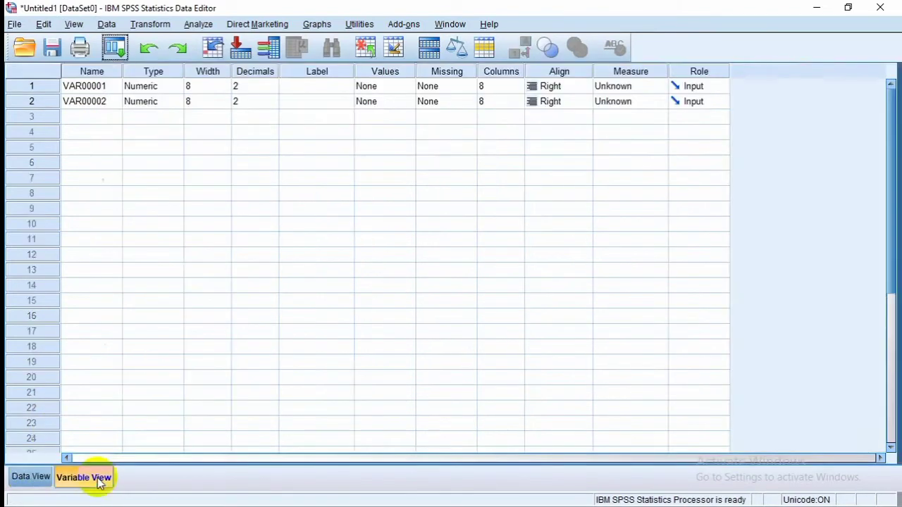
{"action": "left_click", "coordinate": [103, 86]}
{"action": "key", "text": "BackSpace"}
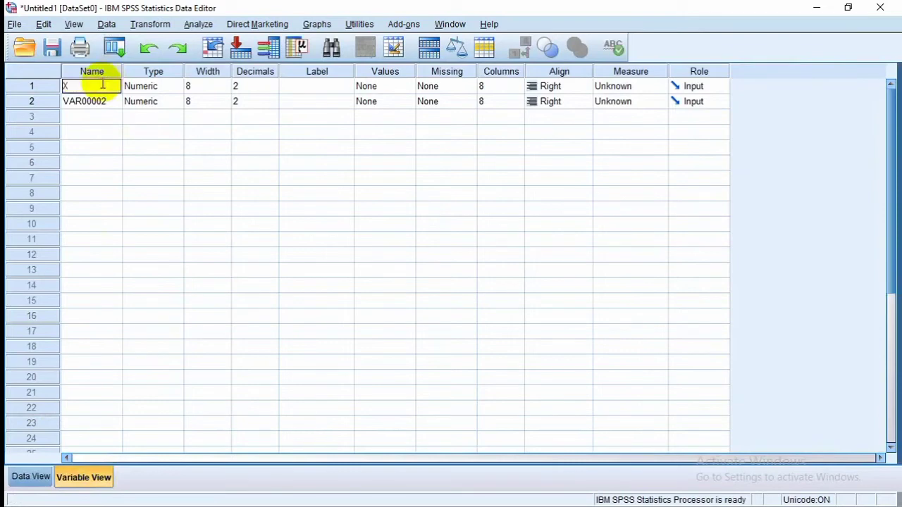
{"action": "left_click", "coordinate": [103, 101]}
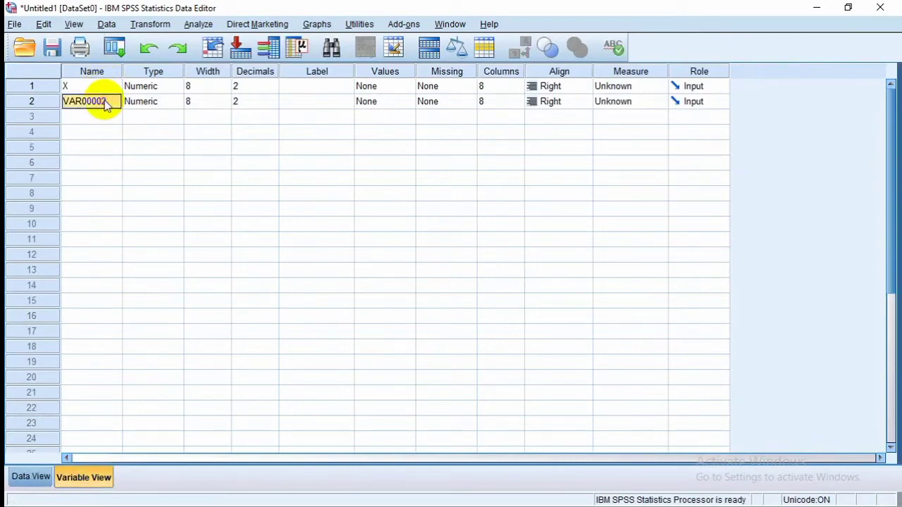
{"action": "key", "text": "BackSpace"}
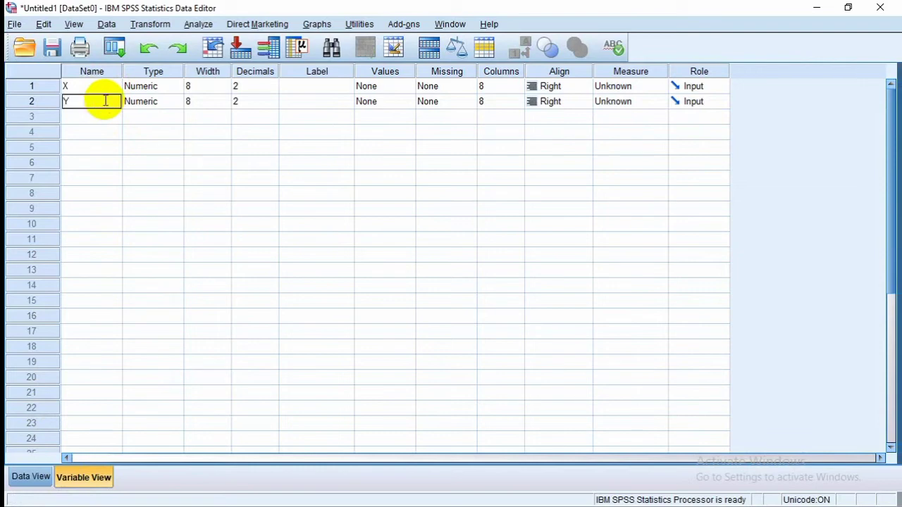
Set the decimals of both variables X and Y to 0.
{"action": "left_click", "coordinate": [246, 86]}
{"action": "left_click", "coordinate": [249, 86]}
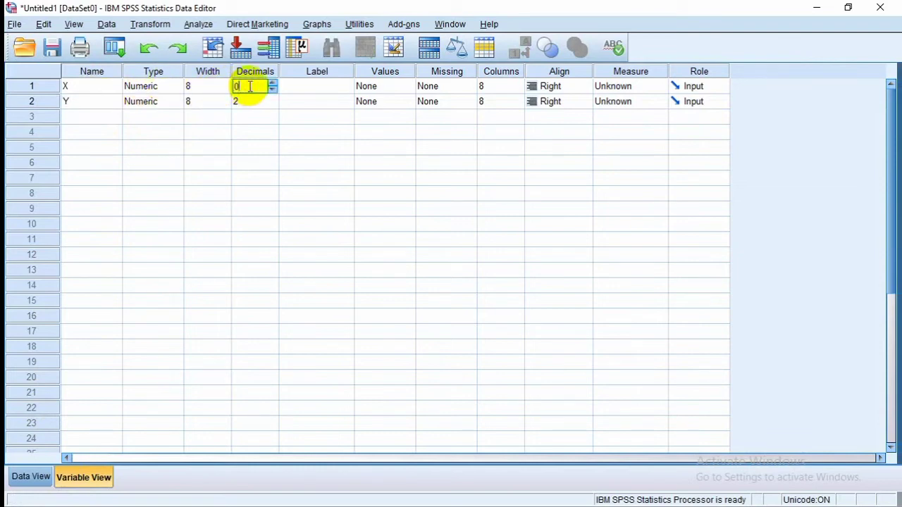
{"action": "left_click", "coordinate": [254, 101]}
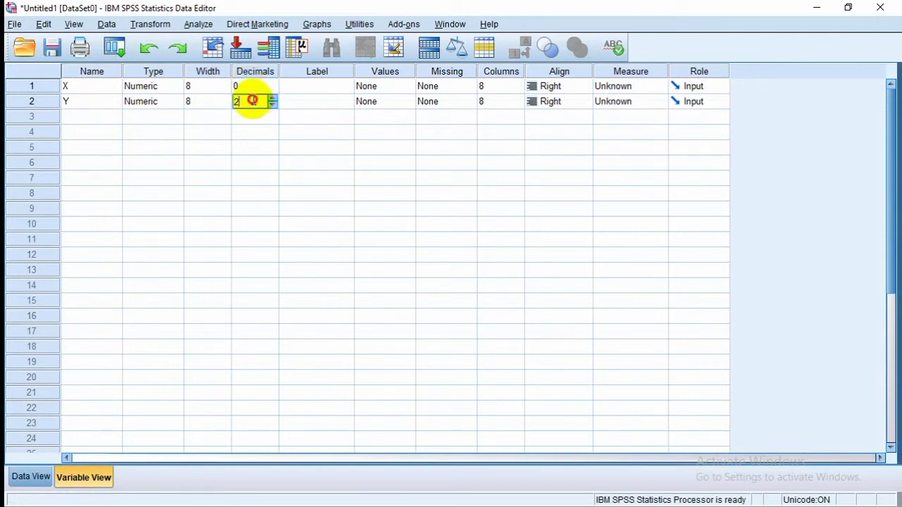
{"action": "type", "text": "0"}
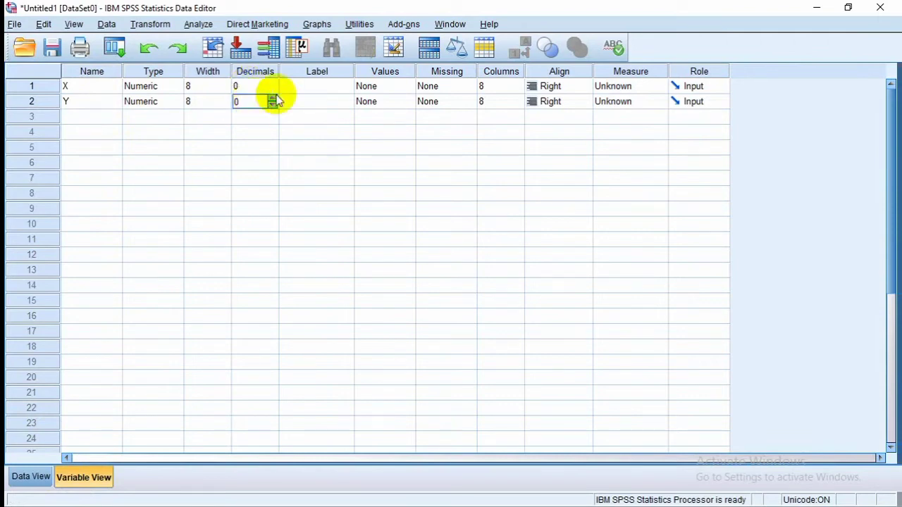
Label variable X as MINAT and variable Y as PRESTASI.
{"action": "left_click", "coordinate": [325, 85]}
{"action": "type", "text": "MINAT"}
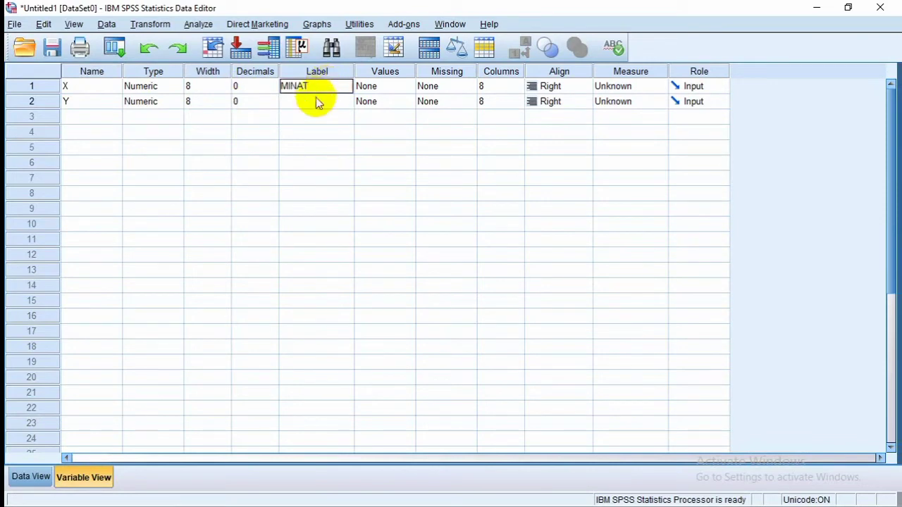
{"action": "left_click", "coordinate": [307, 99]}
{"action": "type", "text": "PRESTASI"}
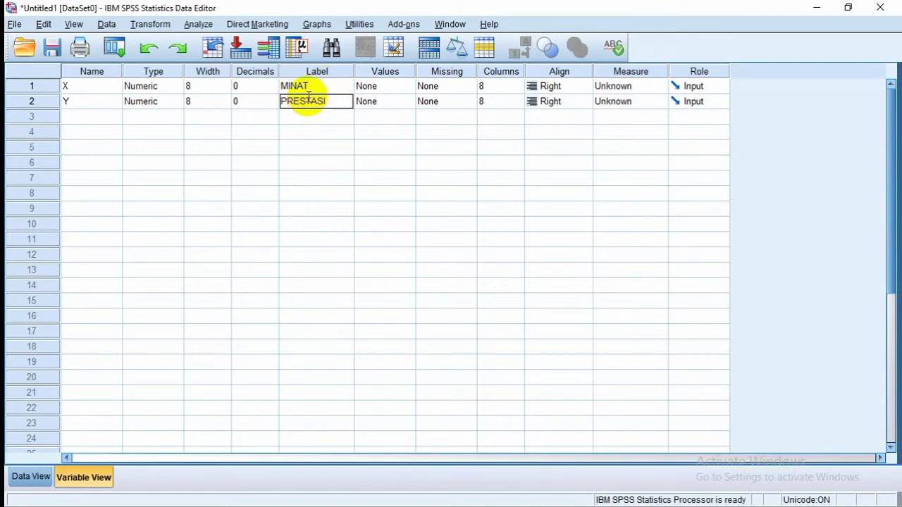
Set up a linear regression on the data with MINAT as the independent variable and PRESTASI as the dependent variable.
{"action": "left_click", "coordinate": [32, 478]}
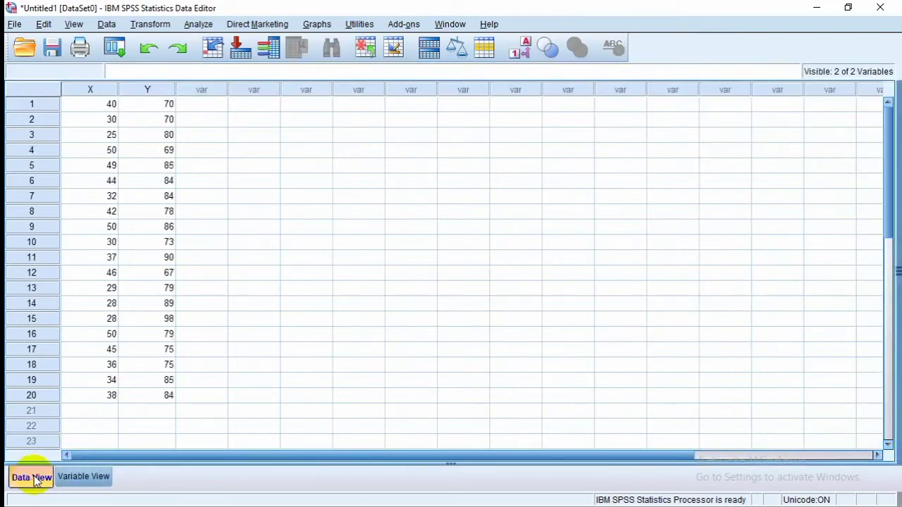
{"action": "left_click", "coordinate": [203, 26]}
{"action": "mouse_move", "coordinate": [243, 212]}
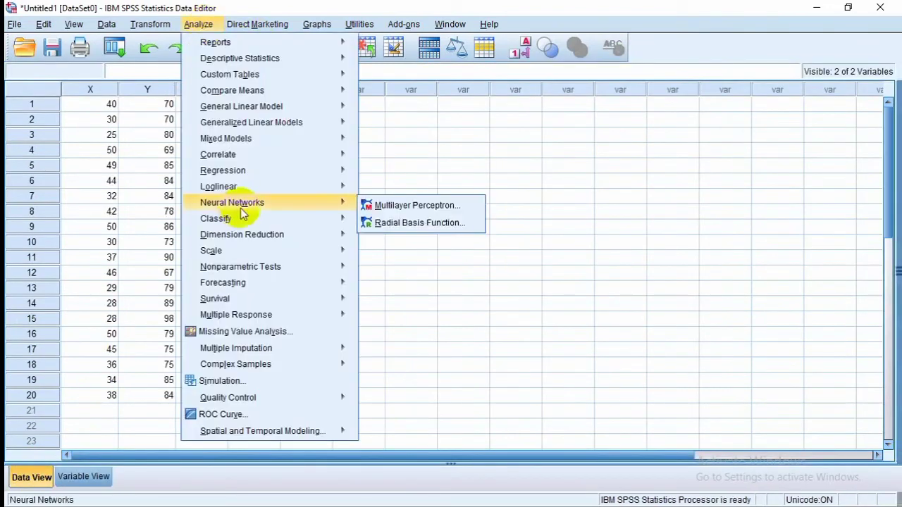
{"action": "mouse_move", "coordinate": [243, 175]}
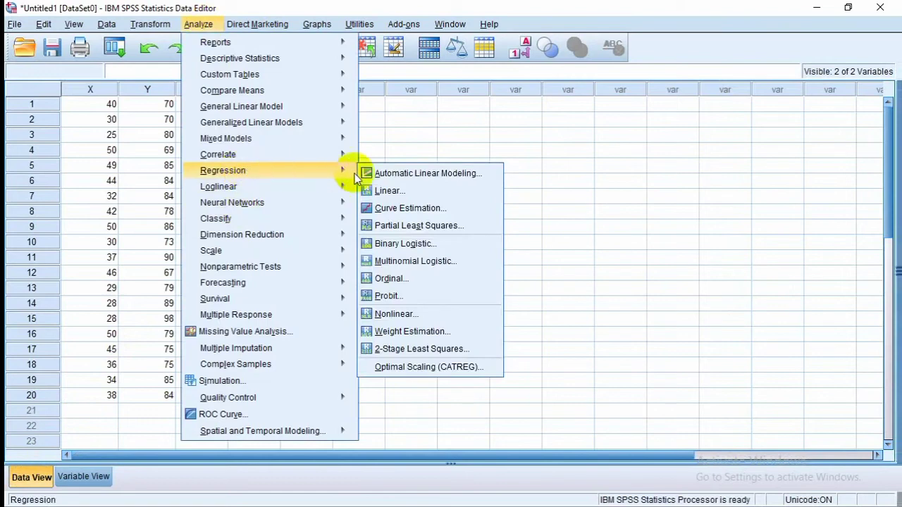
{"action": "left_click", "coordinate": [396, 191]}
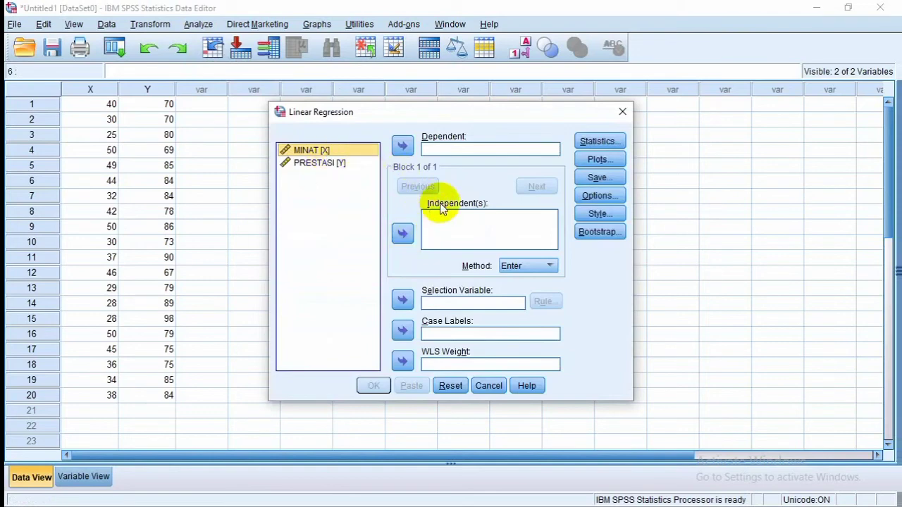
{"action": "left_click", "coordinate": [402, 234]}
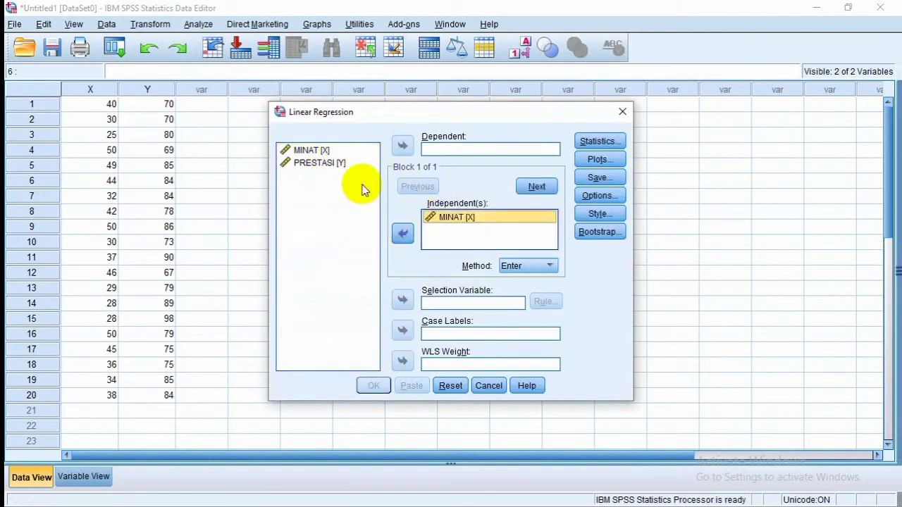
{"action": "left_click", "coordinate": [348, 168]}
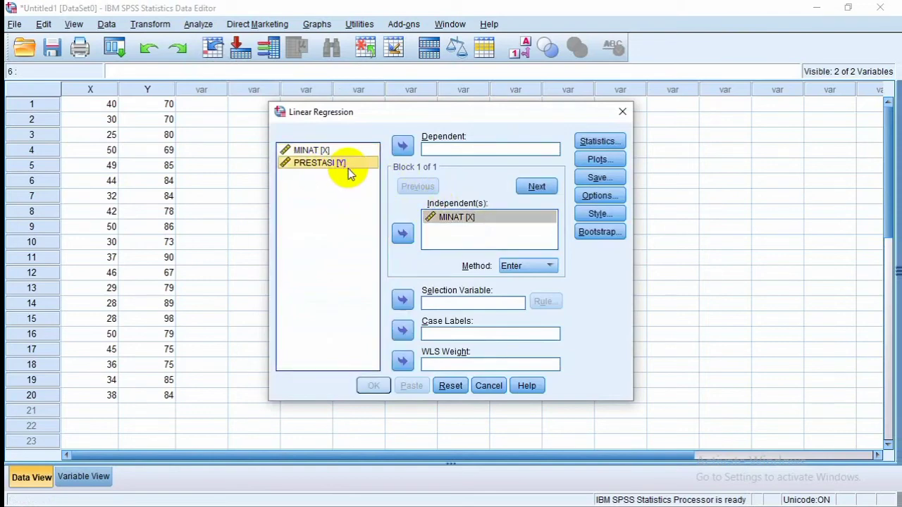
{"action": "left_click", "coordinate": [403, 146]}
Set the linear regression to save the unstandardized residuals.
{"action": "left_click", "coordinate": [597, 178]}
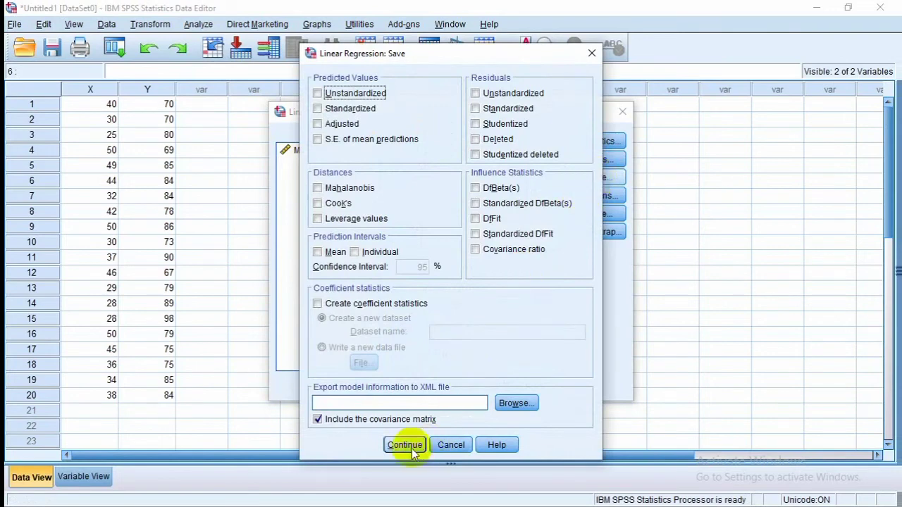
{"action": "left_click", "coordinate": [476, 94]}
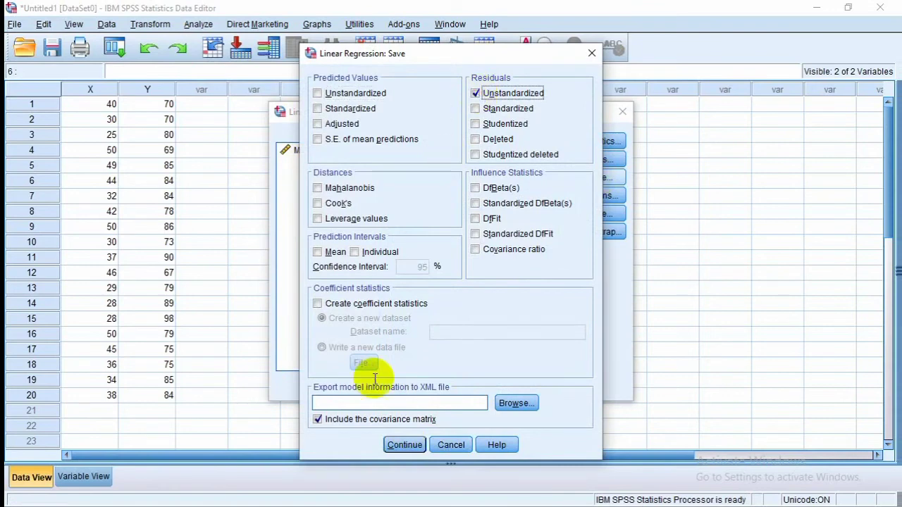
{"action": "left_click", "coordinate": [405, 445]}
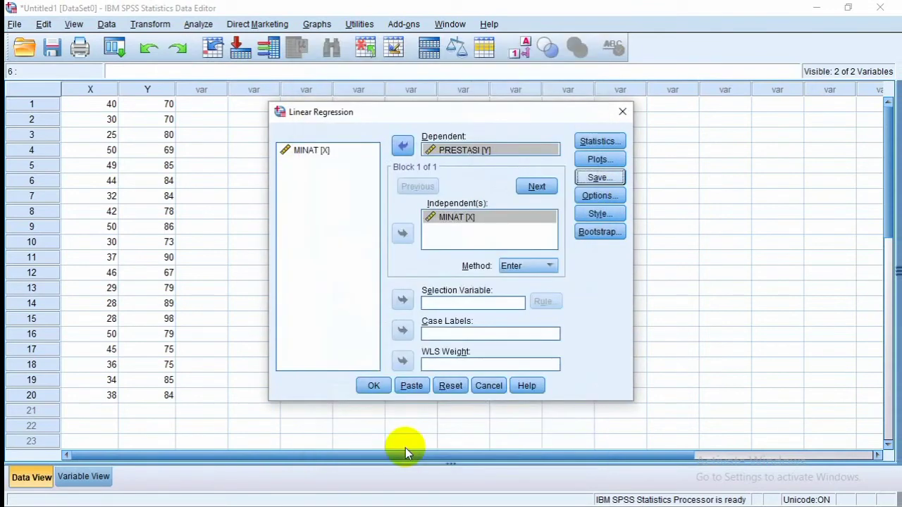
Run the linear regression and close its output without saving it.
{"action": "left_click", "coordinate": [374, 387]}
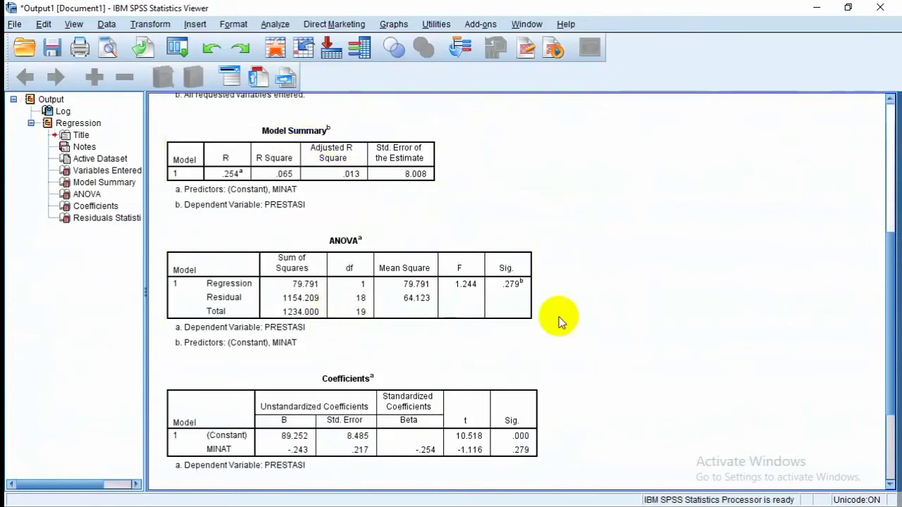
{"action": "left_click", "coordinate": [891, 9]}
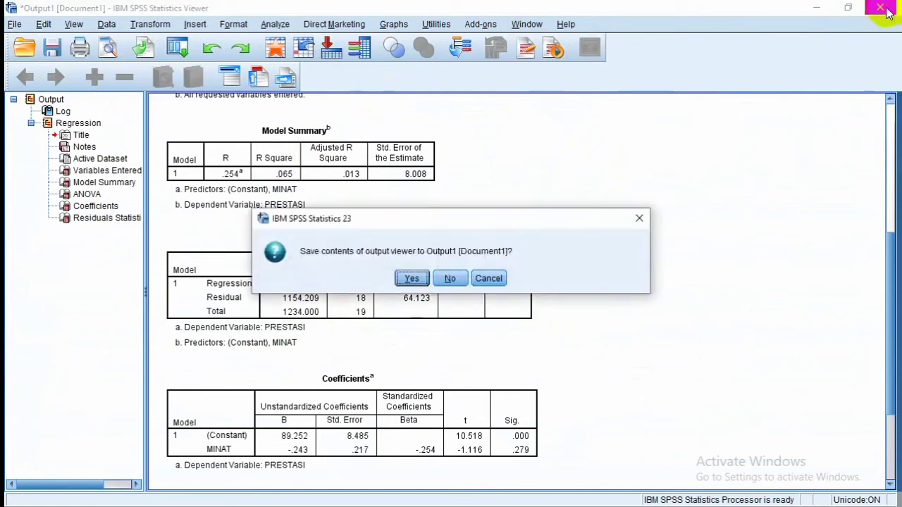
{"action": "left_click", "coordinate": [450, 279]}
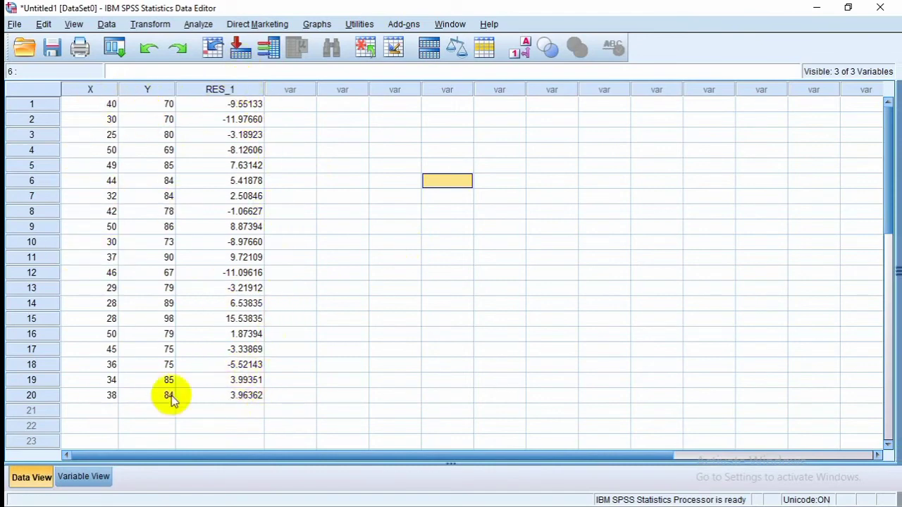
Run a legacy one-sample Kolmogorov-Smirnov test on the unstandardized residuals against the normal distribution.
{"action": "left_click", "coordinate": [198, 24]}
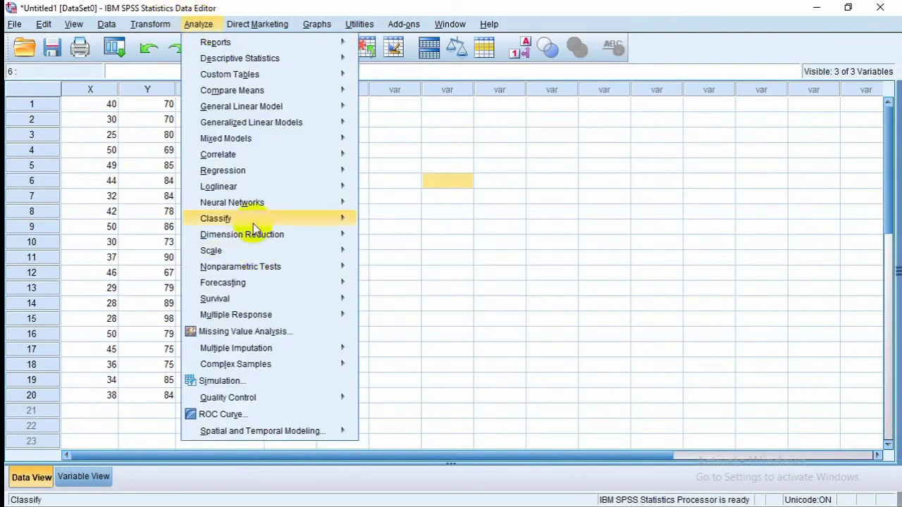
{"action": "mouse_move", "coordinate": [257, 219]}
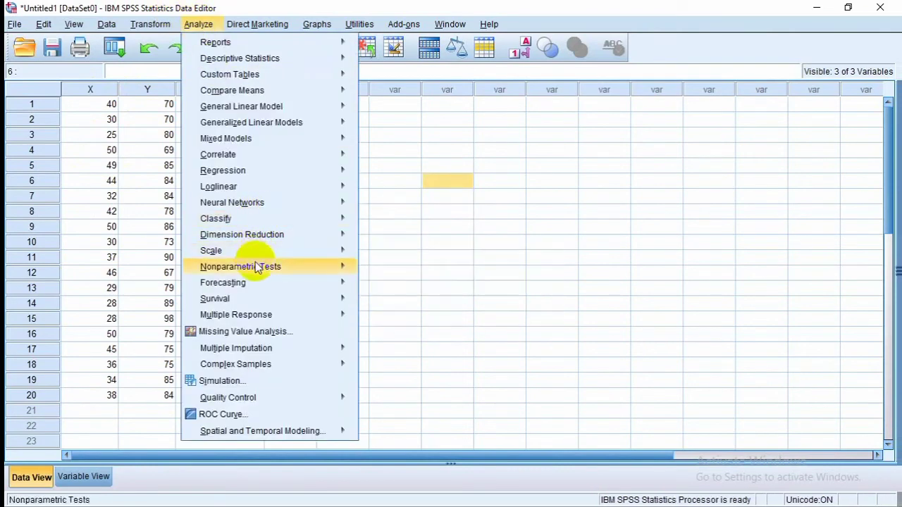
{"action": "mouse_move", "coordinate": [229, 267]}
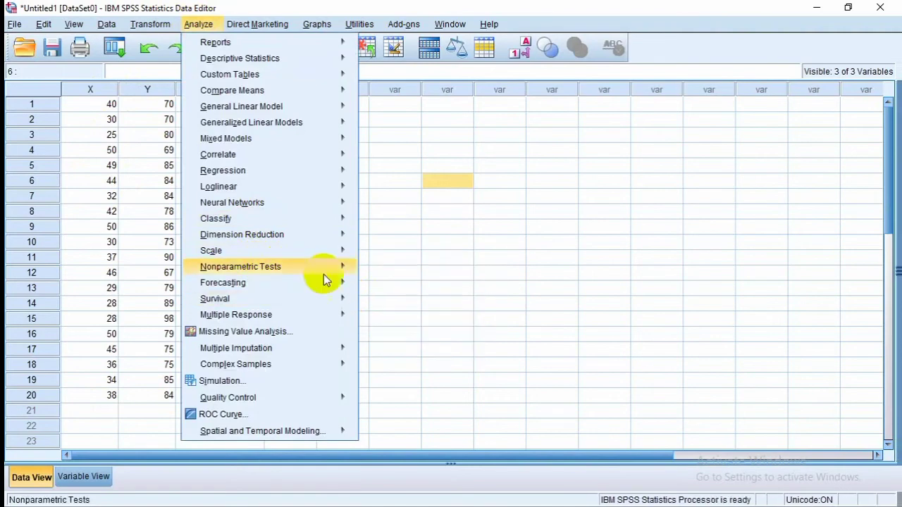
{"action": "mouse_move", "coordinate": [342, 268]}
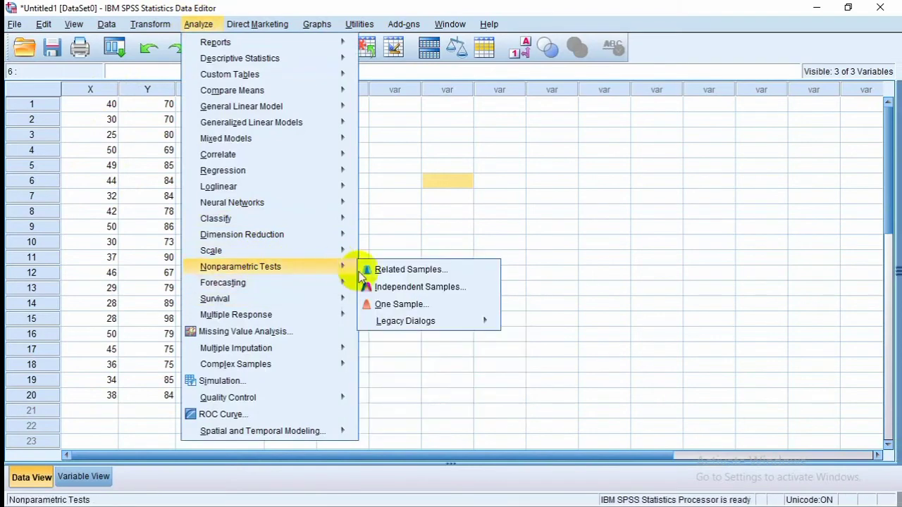
{"action": "mouse_move", "coordinate": [405, 322]}
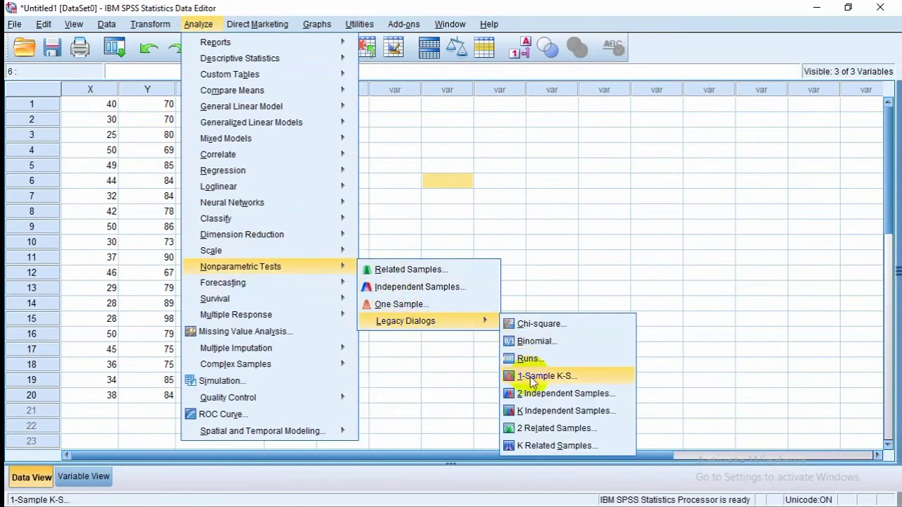
{"action": "left_click", "coordinate": [530, 377]}
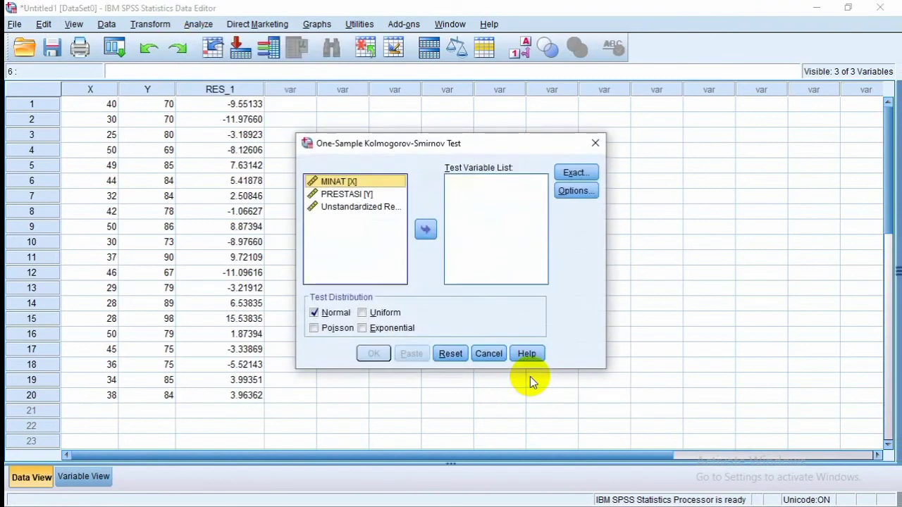
{"action": "left_click", "coordinate": [387, 209]}
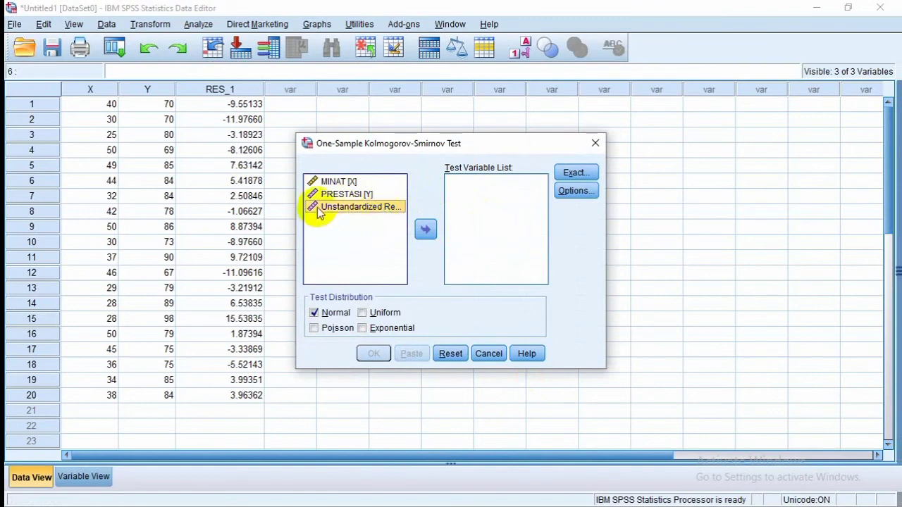
{"action": "left_click", "coordinate": [429, 230]}
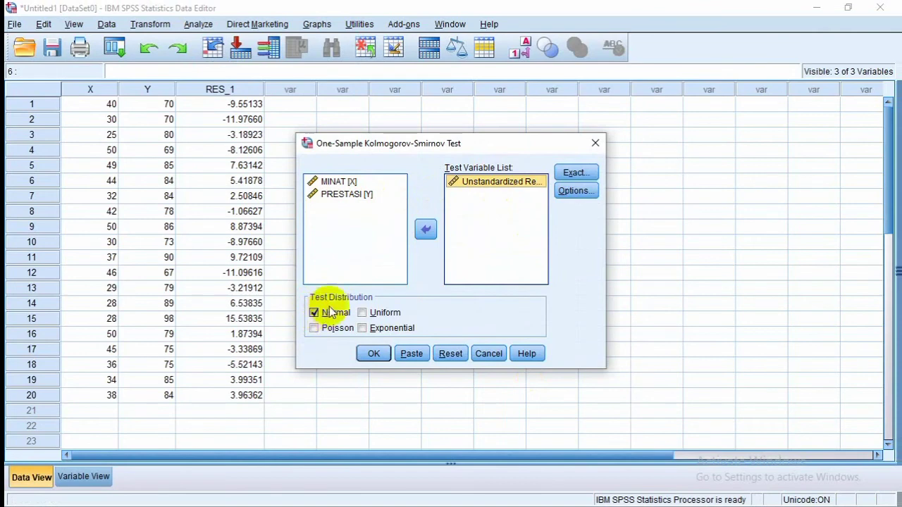
{"action": "left_click", "coordinate": [375, 354]}
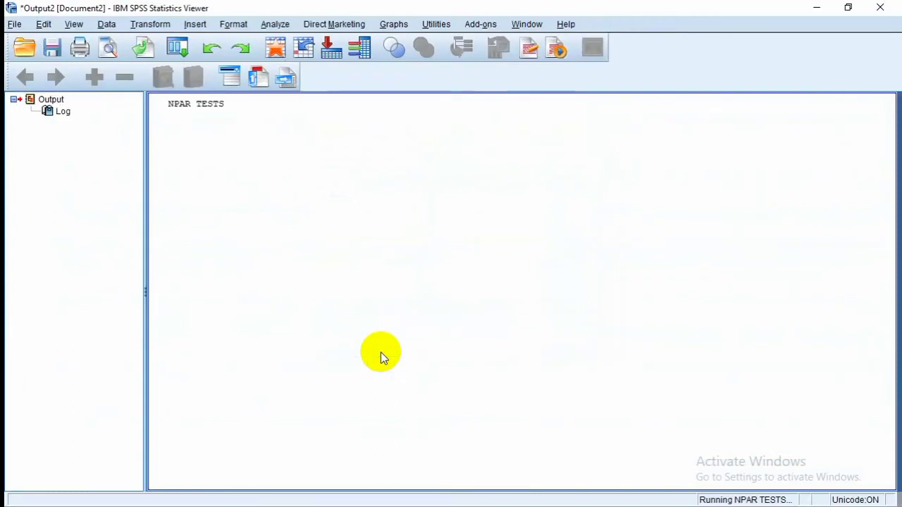
Examine the significance in the One-Sample Kolmogorov-Smirnov Test table and switch to the KEL 2_KOLMOGOROV SMIRNOV document in Word.
{"action": "left_click", "coordinate": [380, 353]}
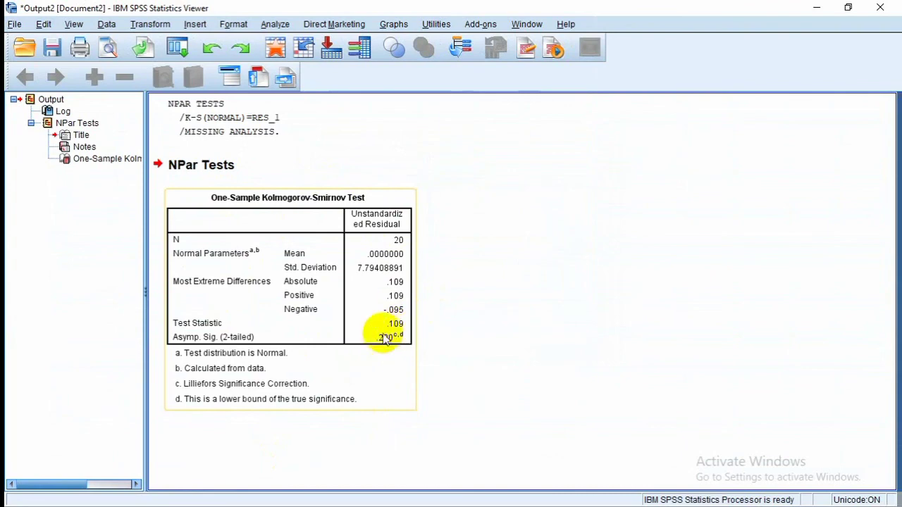
{"action": "left_click", "coordinate": [430, 430]}
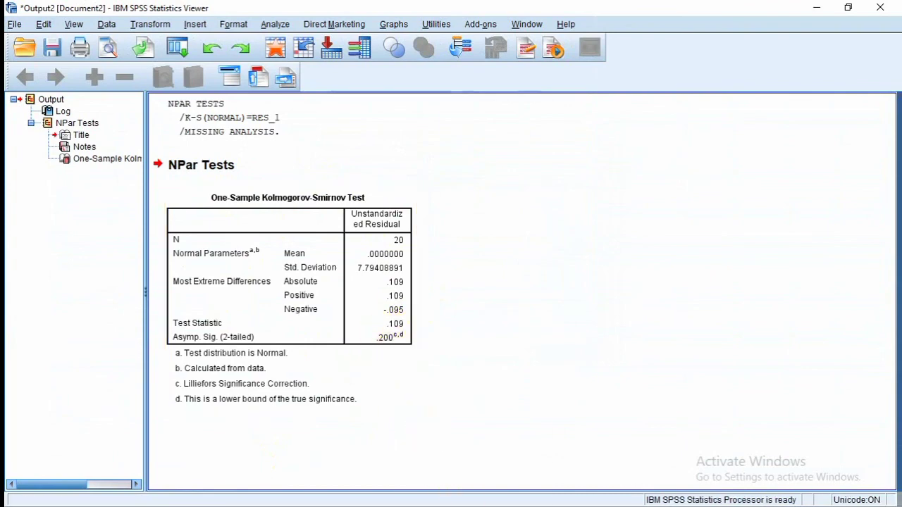
{"action": "mouse_move", "coordinate": [473, 502]}
{"action": "left_click", "coordinate": [467, 477]}
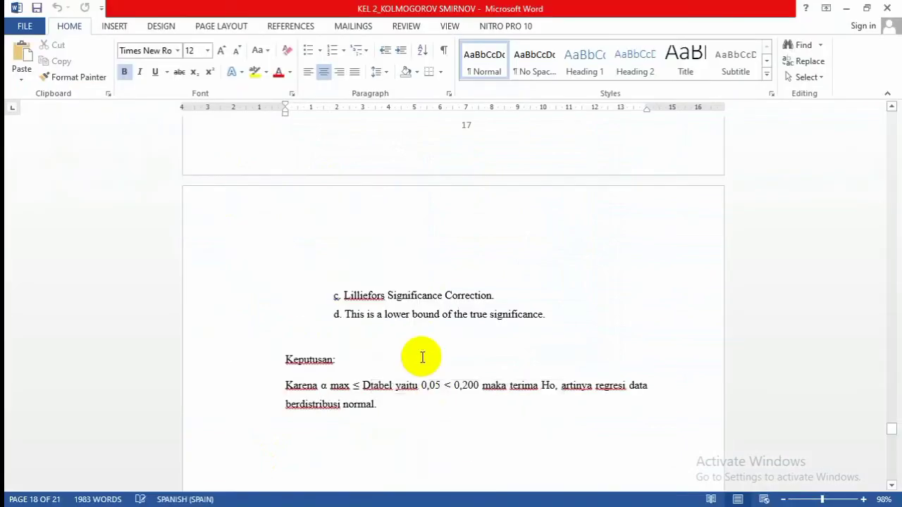